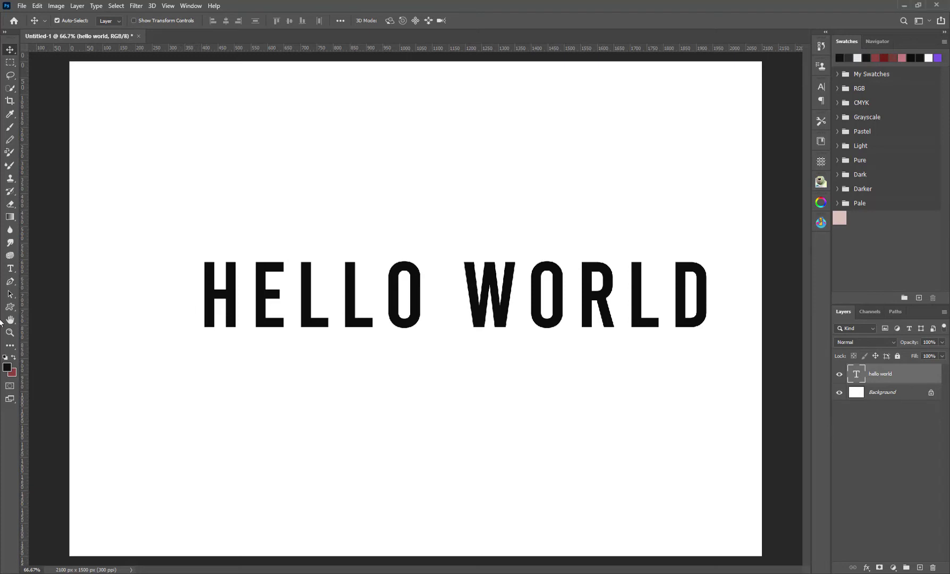
Switch the HELLO WORLD text's anti-aliasing to None, then back to Smooth.
{"action": "left_click", "coordinate": [12, 272]}
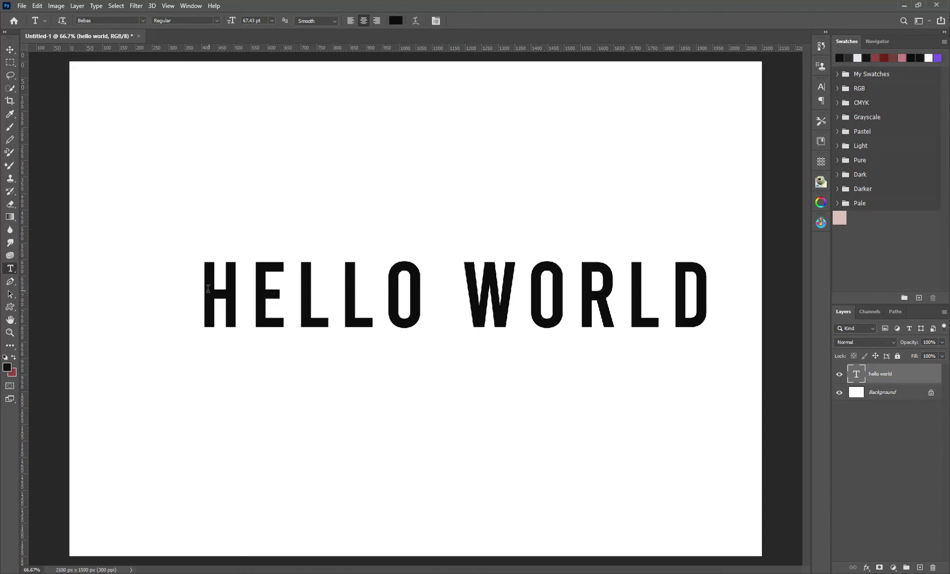
{"action": "left_click_drag", "start_coordinate": [208, 290], "coordinate": [785, 287]}
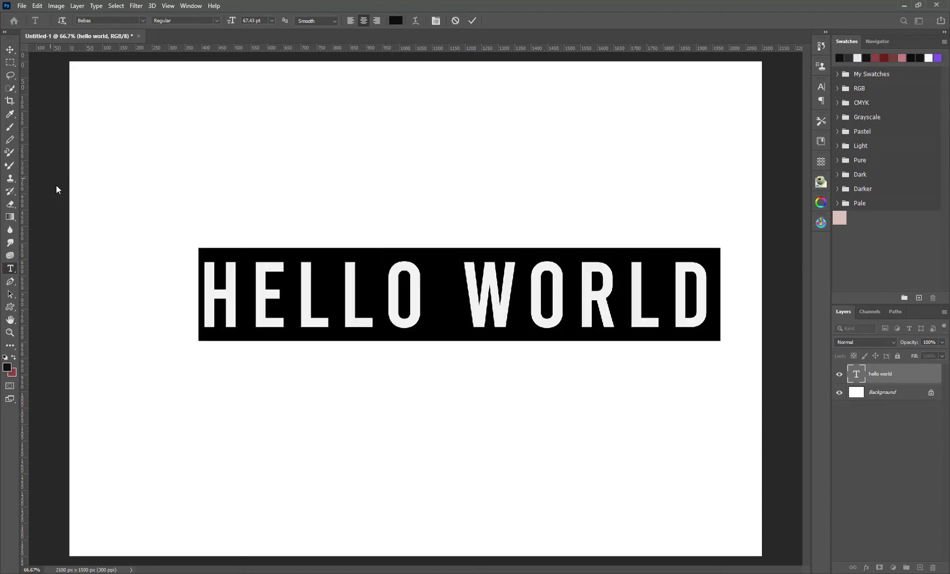
{"action": "left_click", "coordinate": [329, 21]}
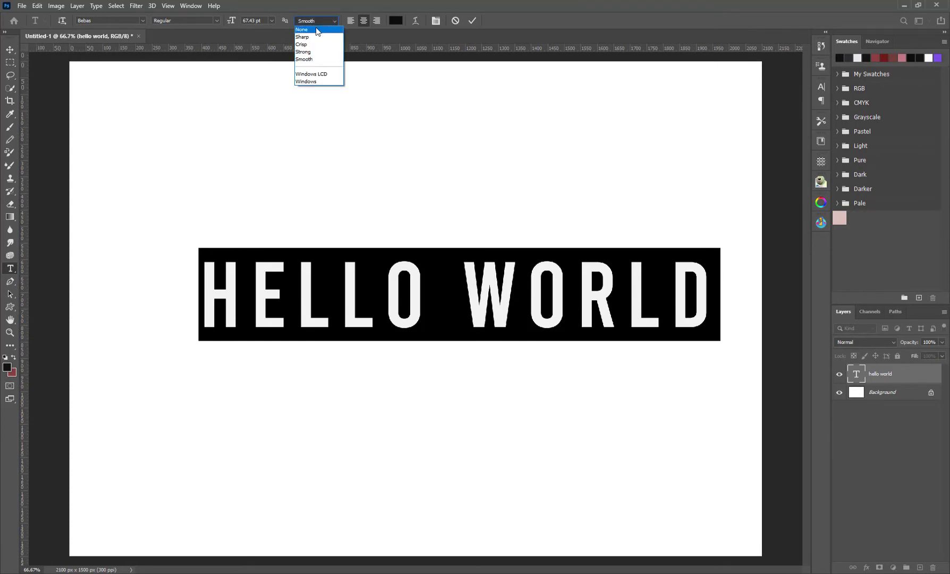
{"action": "left_click", "coordinate": [317, 30]}
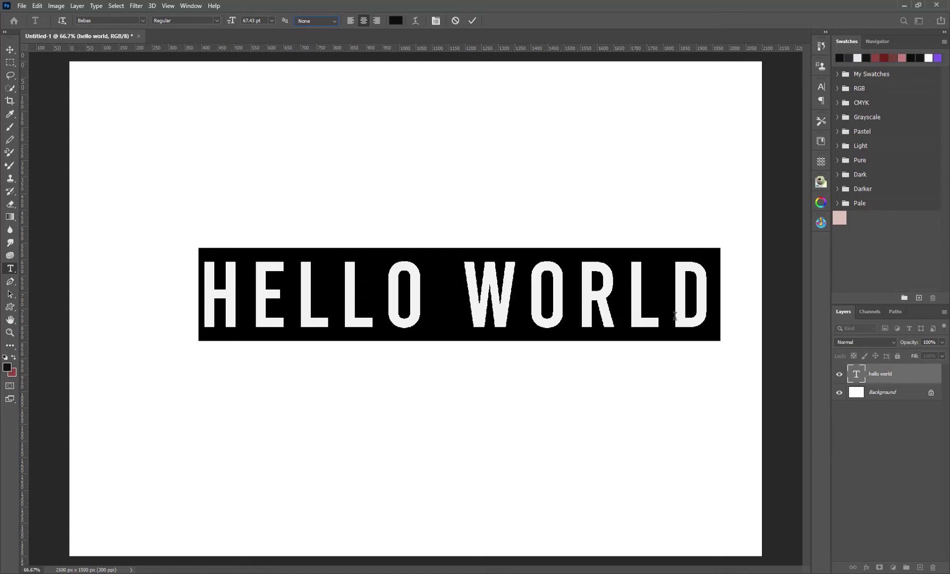
{"action": "left_click", "coordinate": [307, 21]}
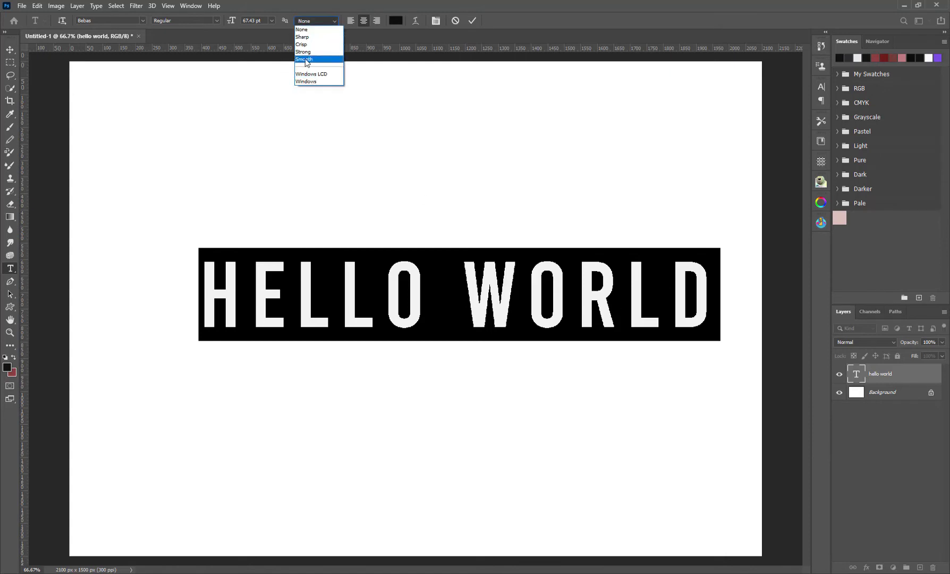
{"action": "left_click", "coordinate": [306, 59]}
{"action": "left_click", "coordinate": [9, 49]}
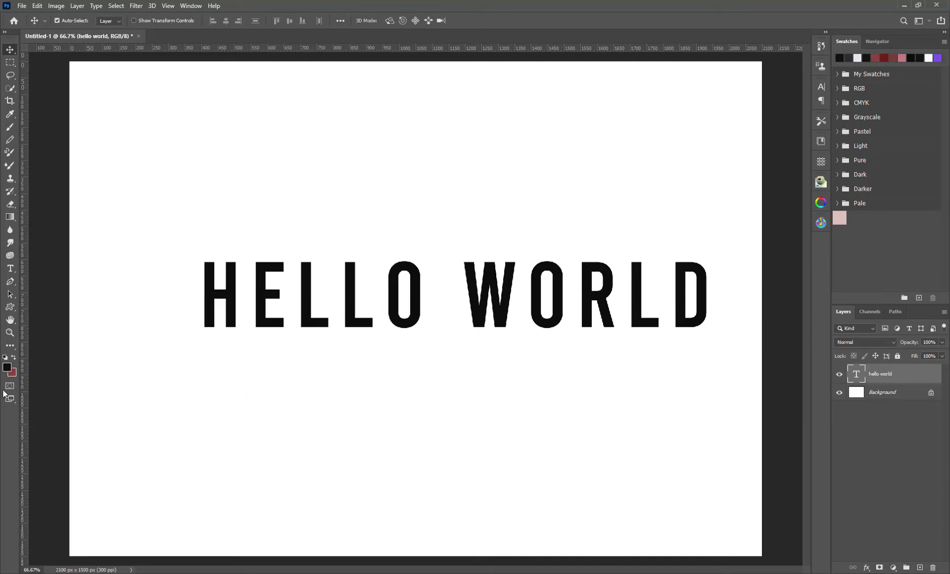
At 100% zoom, scale HELLO WORLD to about 77% and move it up and left.
{"action": "double_click", "coordinate": [9, 332]}
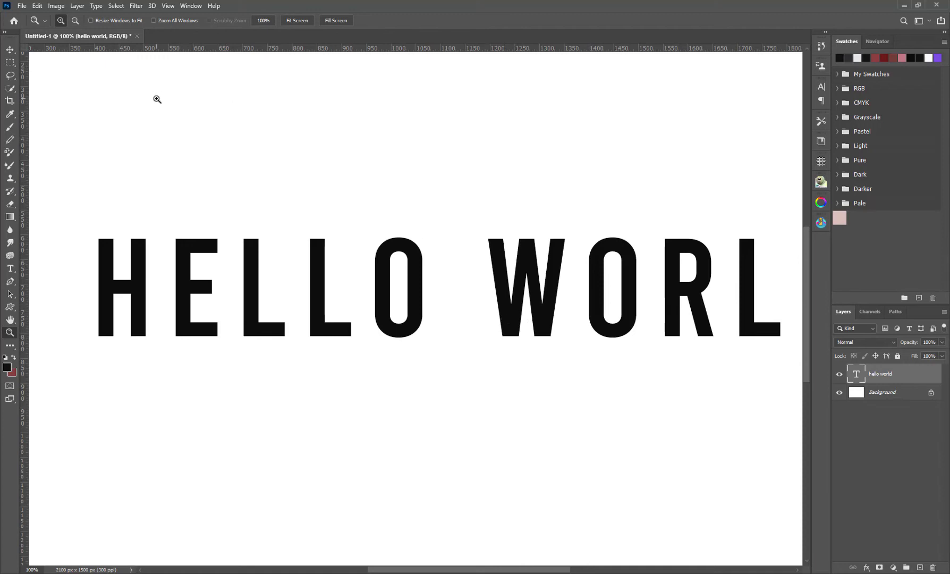
{"action": "left_click", "coordinate": [9, 49]}
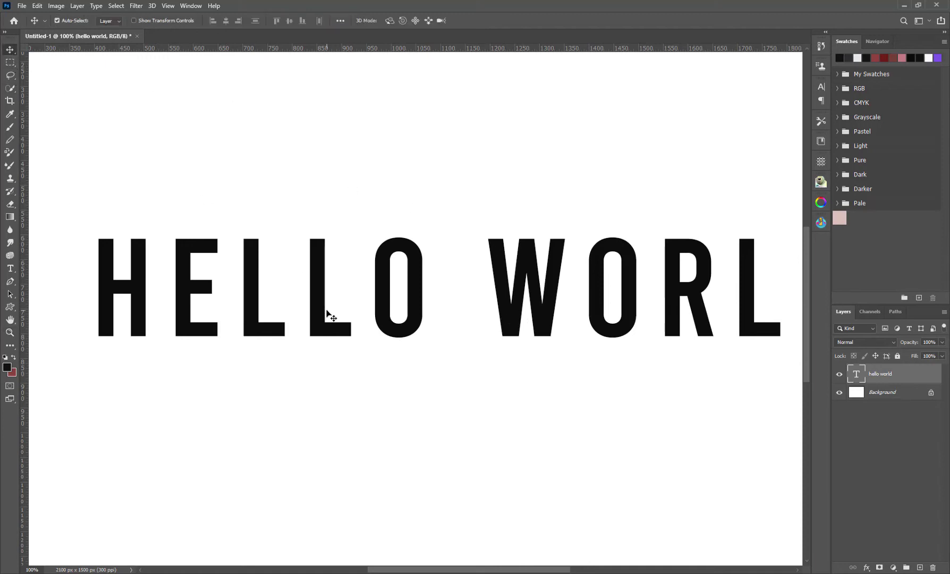
{"action": "key", "text": "ctrl+t"}
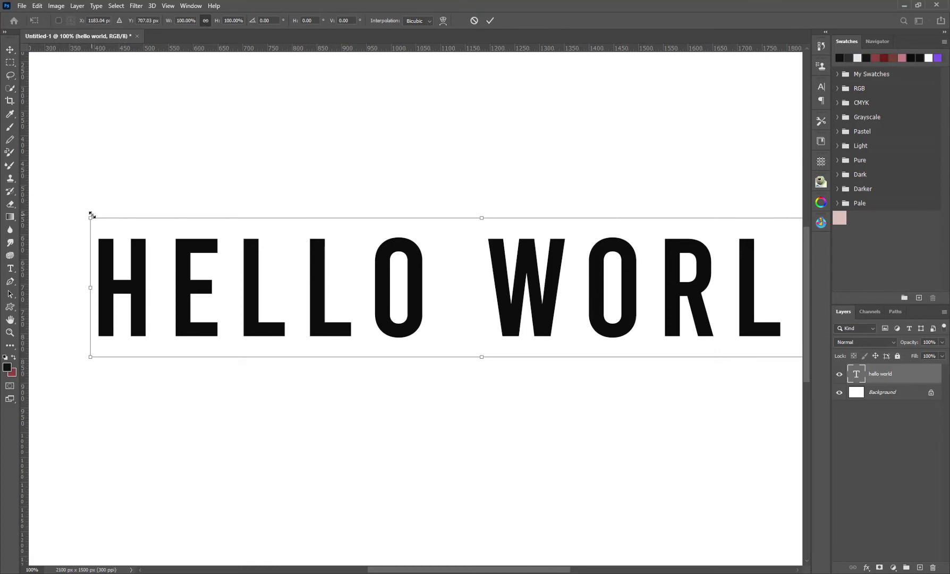
{"action": "left_click_drag", "start_coordinate": [91, 218], "coordinate": [284, 253]}
{"action": "left_click_drag", "start_coordinate": [512, 305], "coordinate": [370, 217]}
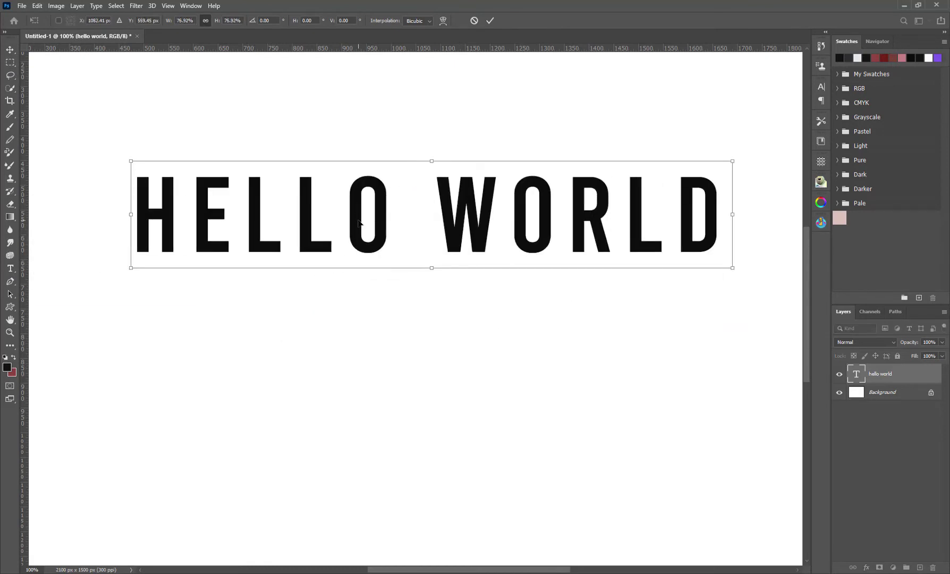
{"action": "key", "text": "Return"}
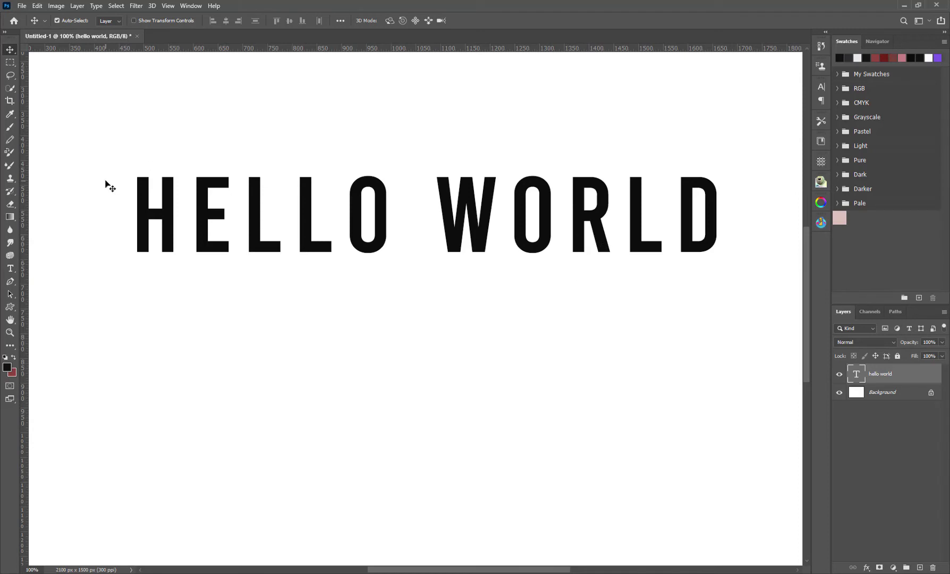
Enable Reset Preferences On Quit in General preferences, confirm it, and close the dialog.
{"action": "left_click", "coordinate": [20, 6]}
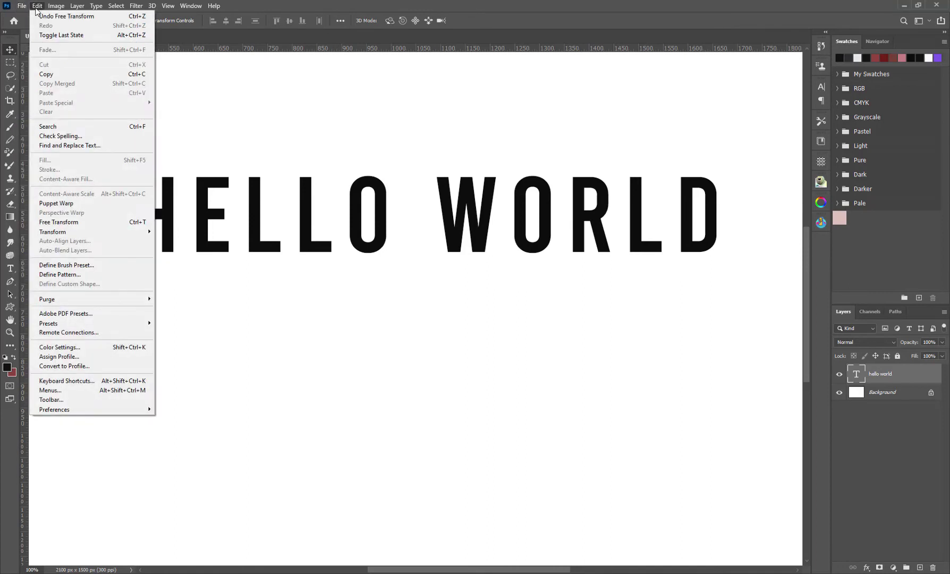
{"action": "mouse_move", "coordinate": [93, 409]}
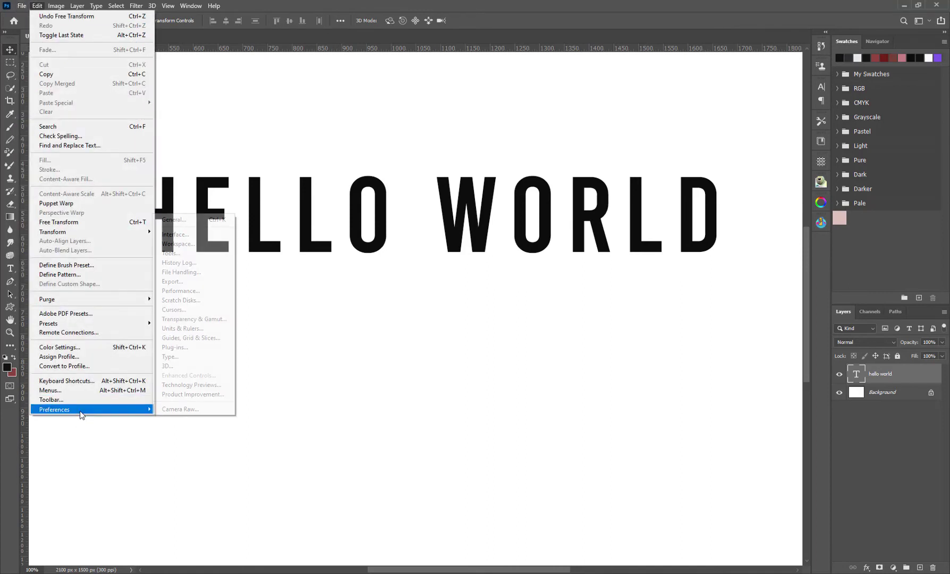
{"action": "left_click", "coordinate": [179, 219]}
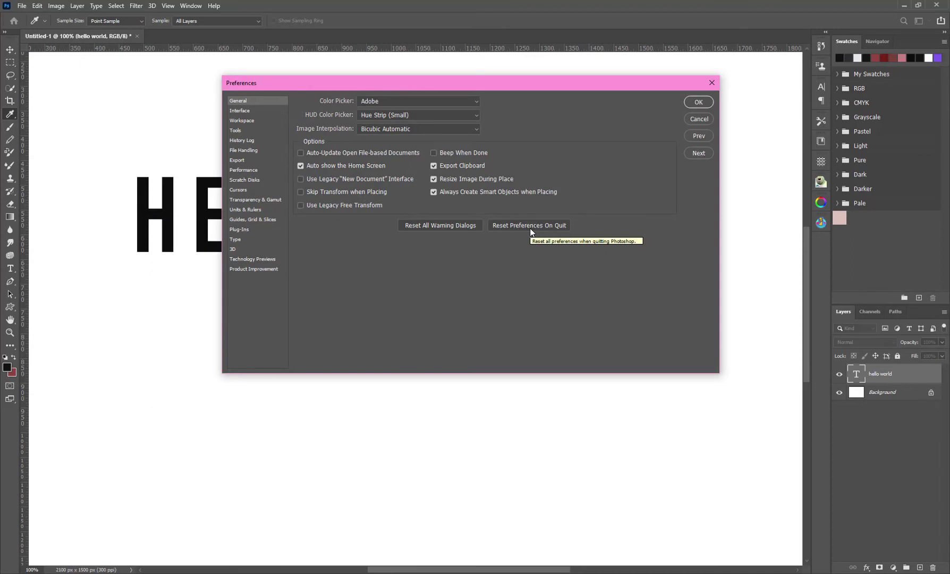
{"action": "left_click", "coordinate": [530, 228]}
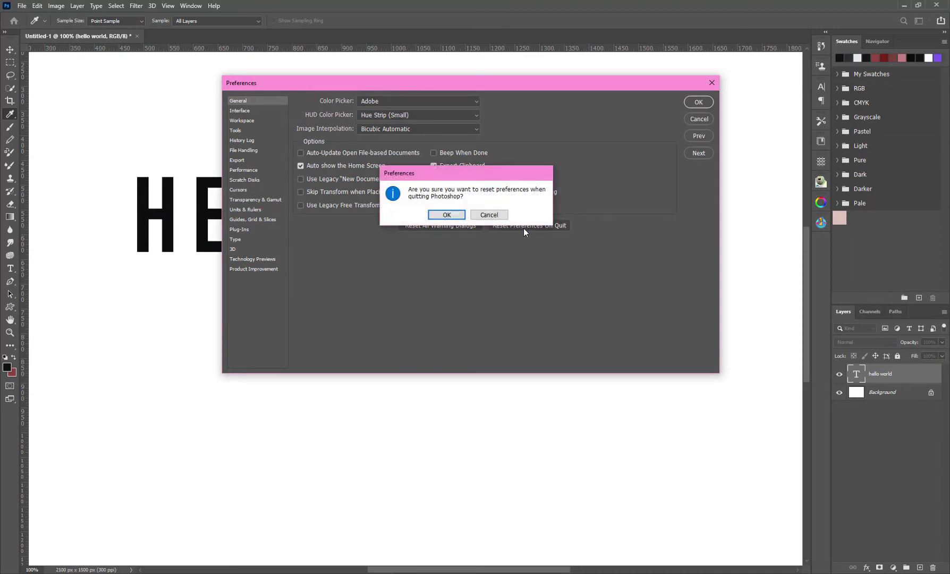
{"action": "left_click", "coordinate": [446, 216]}
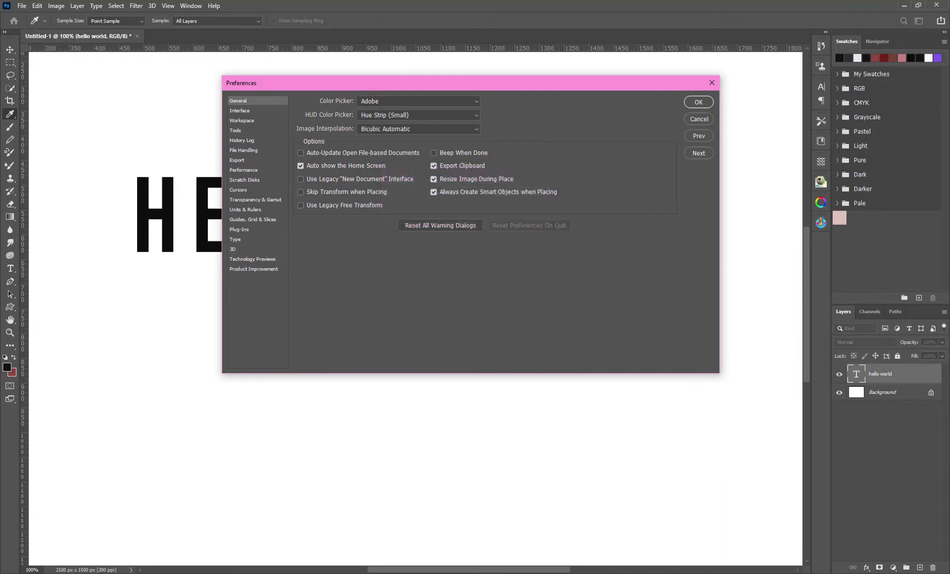
{"action": "key", "text": "Return"}
{"action": "key", "text": "v"}
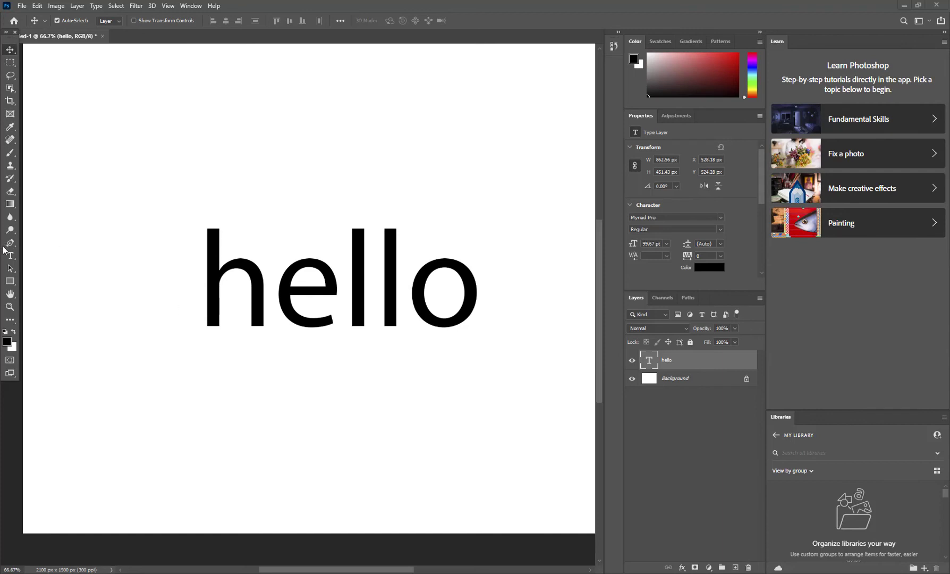
Set the hello text's font size to 30 pt.
{"action": "left_click", "coordinate": [10, 257]}
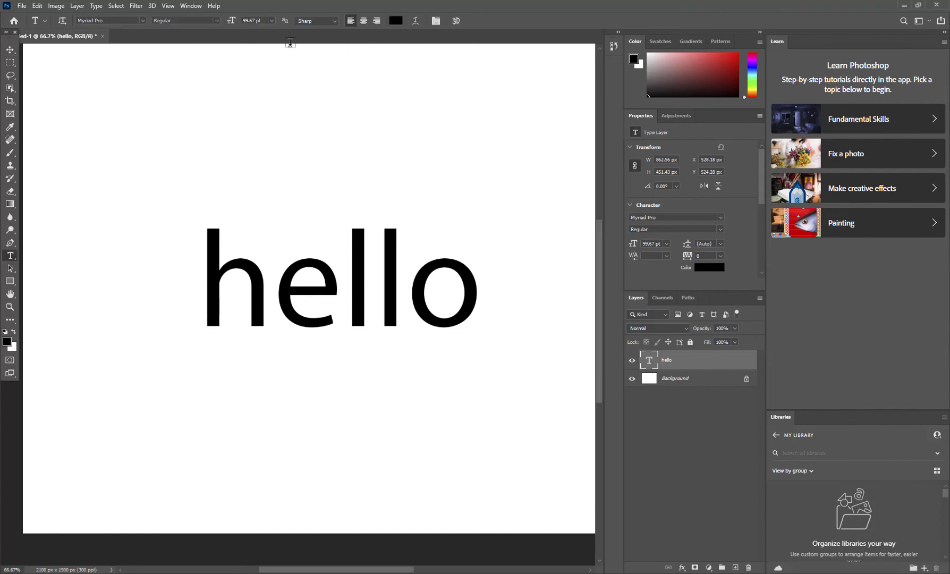
{"action": "left_click", "coordinate": [271, 21]}
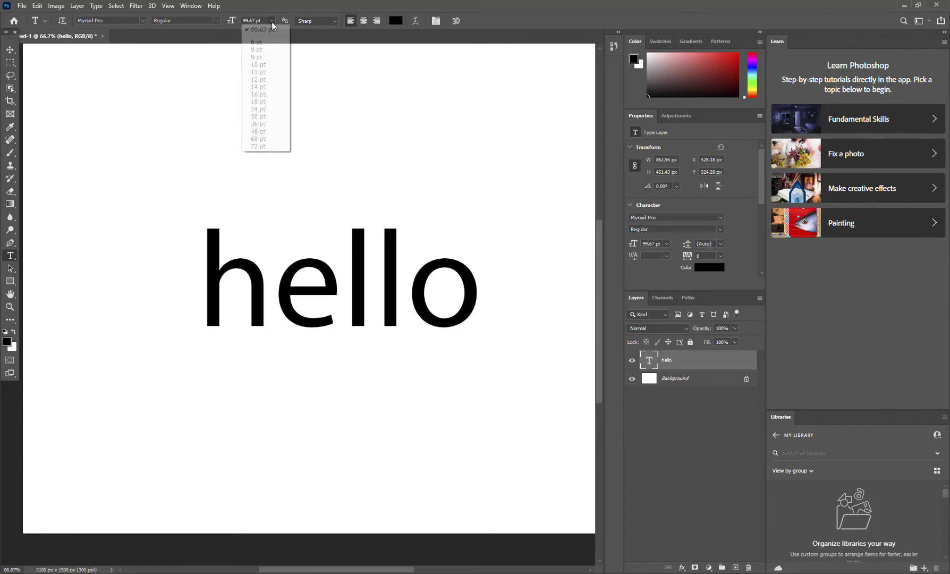
{"action": "left_click", "coordinate": [261, 113]}
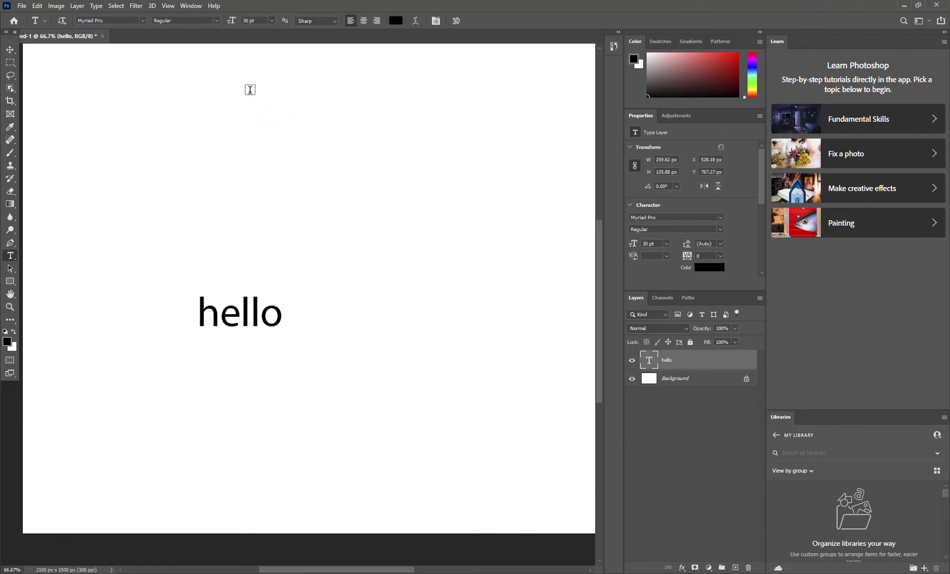
Switch the hello text's anti-aliasing to None, then to Smooth.
{"action": "left_click", "coordinate": [313, 23]}
{"action": "left_click", "coordinate": [309, 29]}
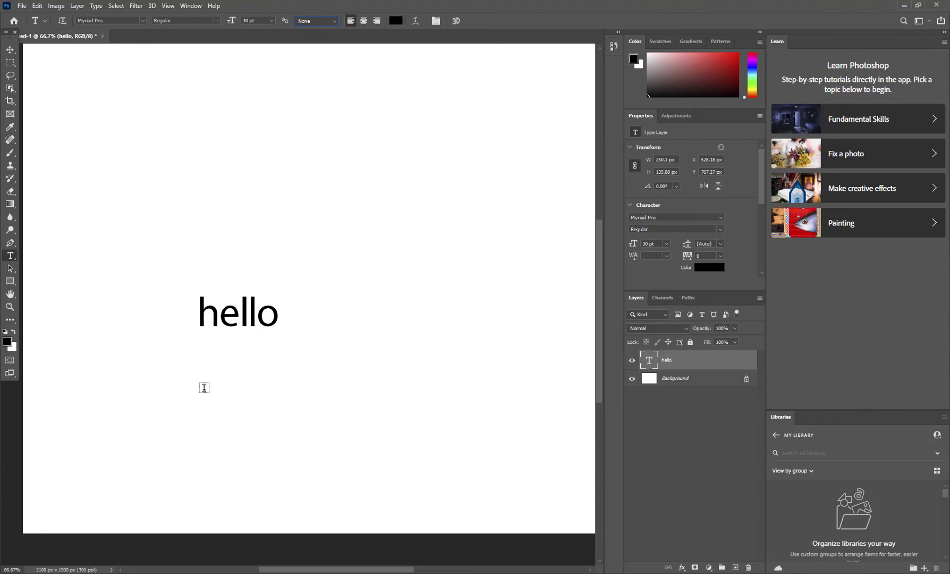
{"action": "left_click", "coordinate": [318, 21]}
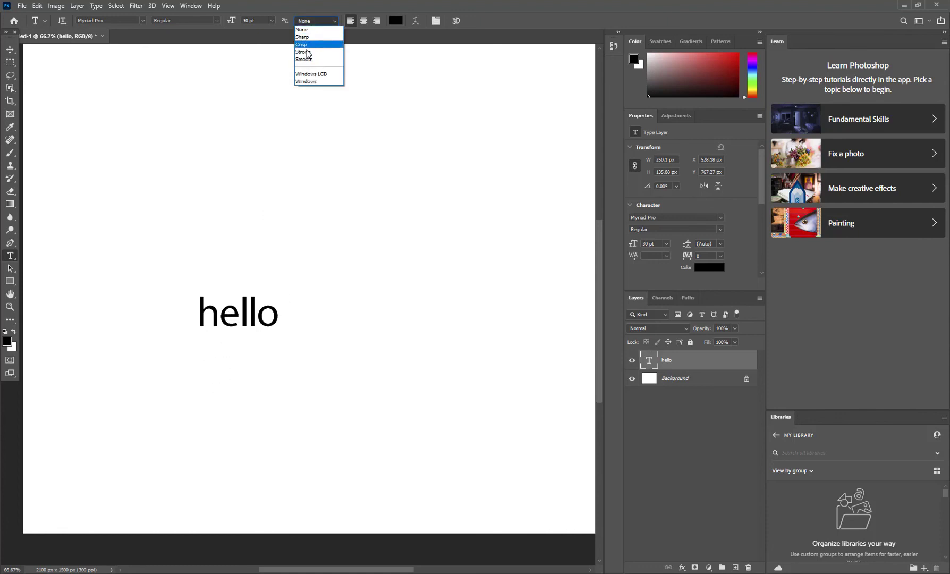
{"action": "left_click", "coordinate": [305, 59]}
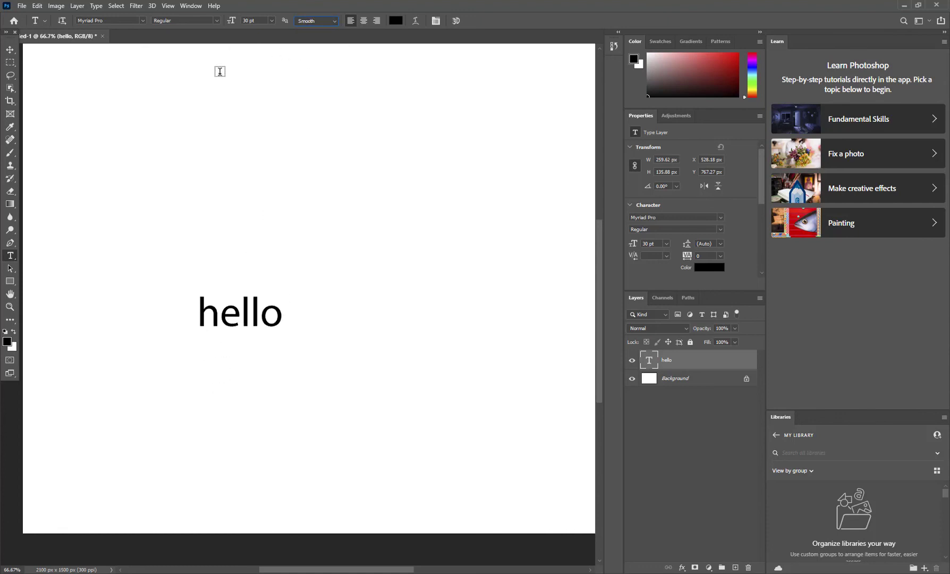
{"action": "left_click", "coordinate": [9, 306]}
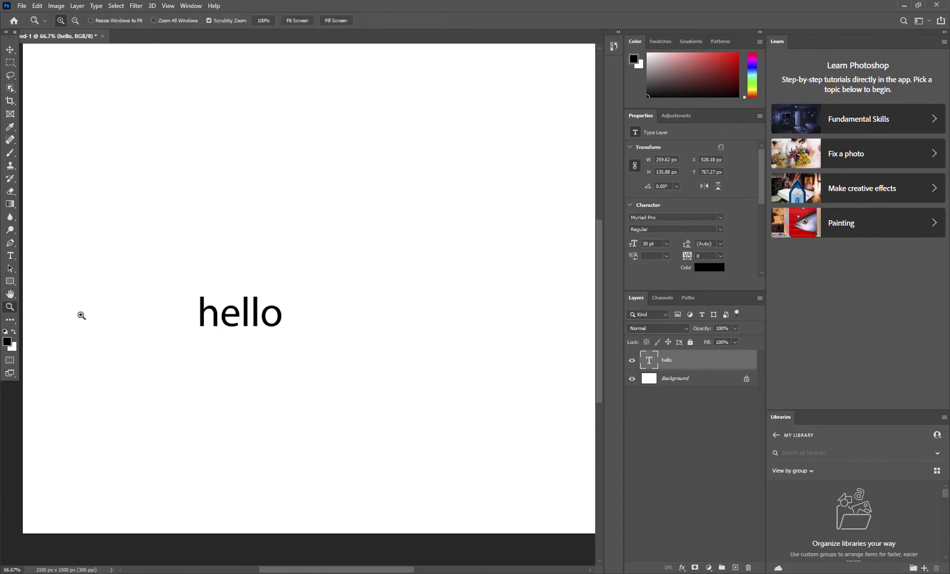
{"action": "left_click", "coordinate": [209, 333]}
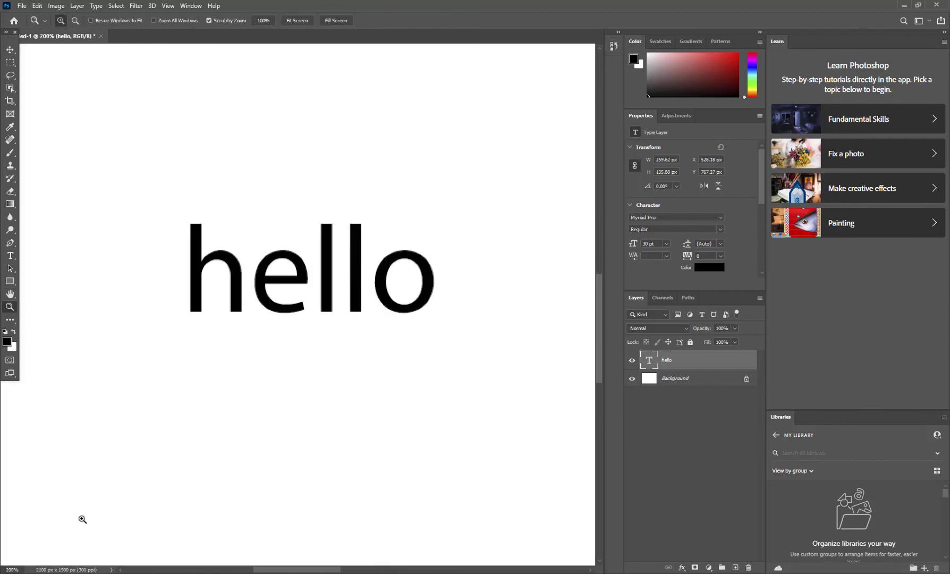
{"action": "key", "text": "ctrl+minus"}
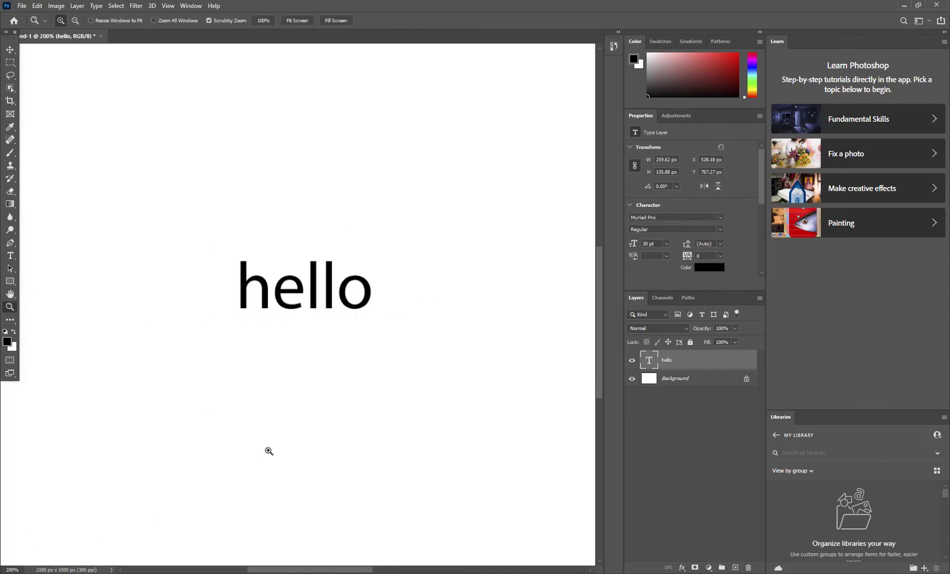
{"action": "left_click", "coordinate": [56, 6]}
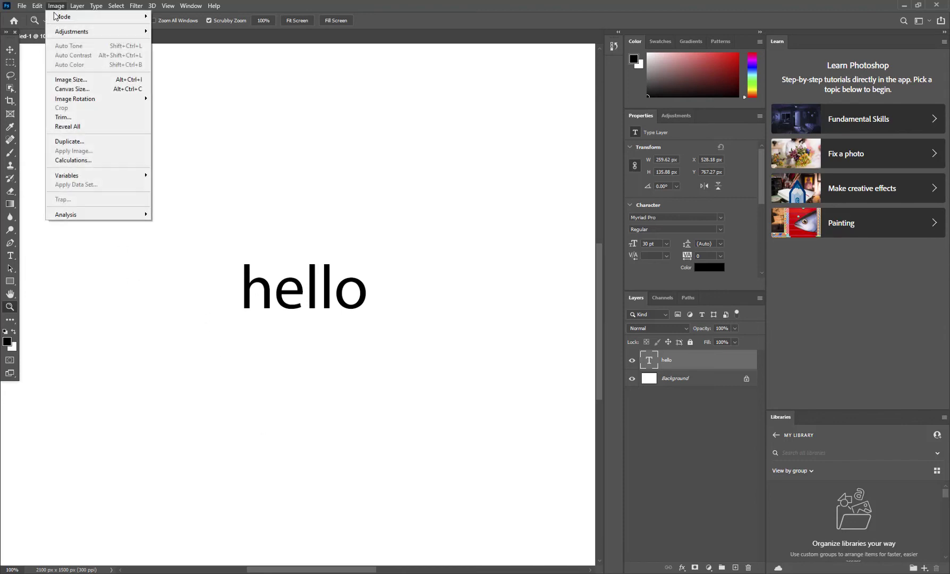
{"action": "left_click", "coordinate": [78, 79]}
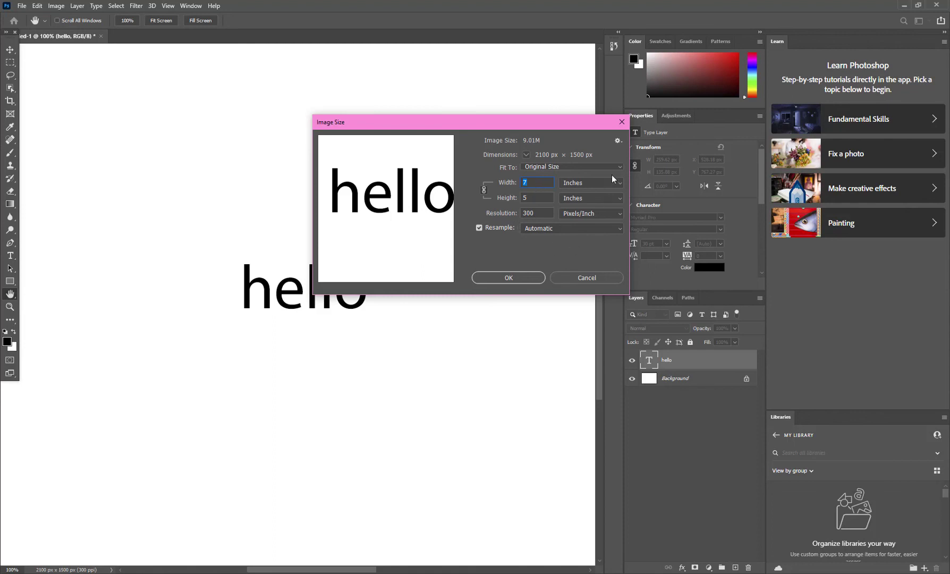
{"action": "left_click", "coordinate": [502, 277]}
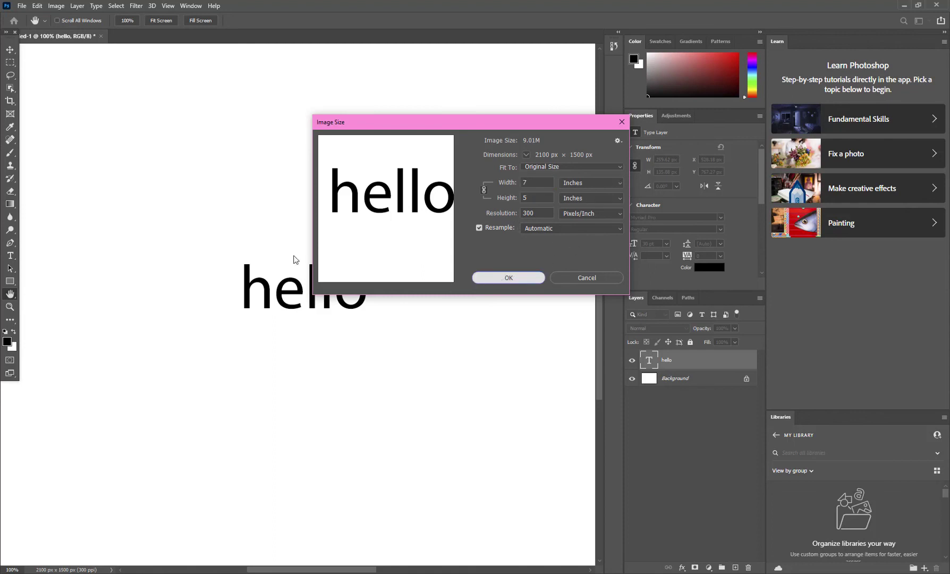
{"action": "key", "text": "z"}
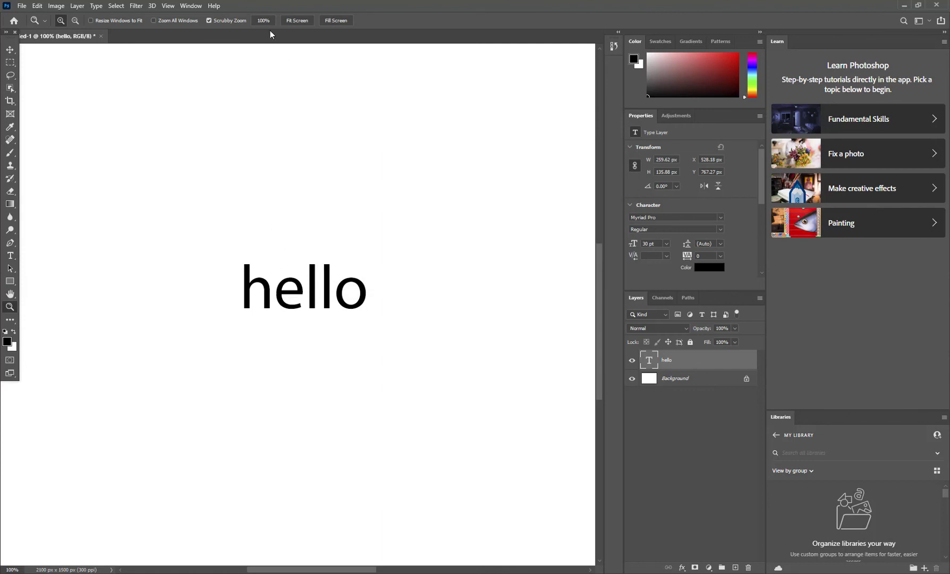
Scale the hello text up to about 255% and move it toward the canvas centre.
{"action": "left_click", "coordinate": [295, 308]}
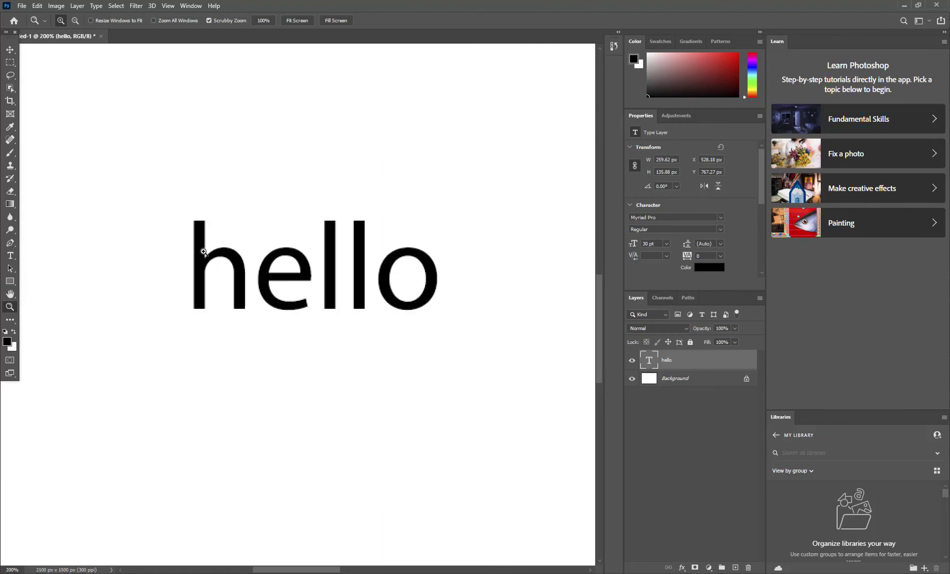
{"action": "key", "text": "ctrl+minus"}
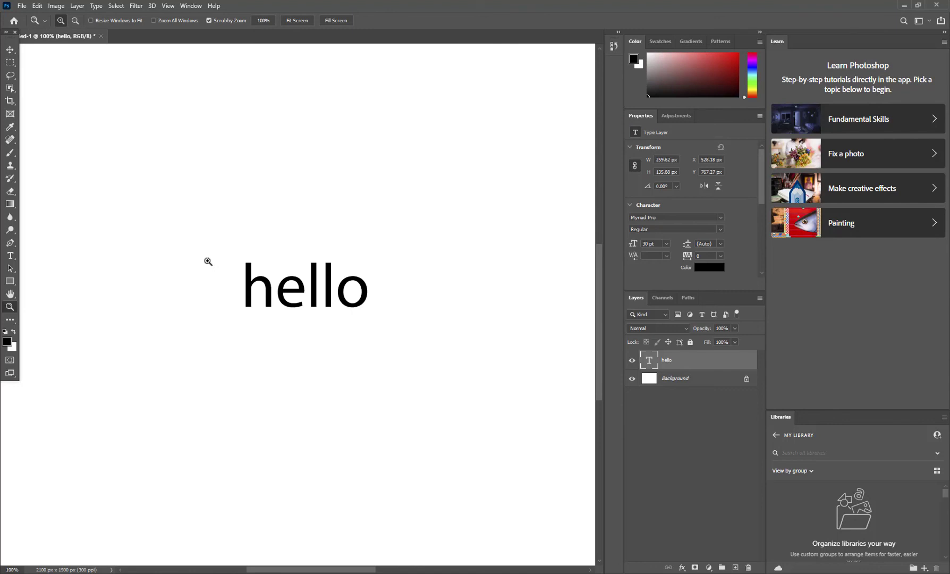
{"action": "left_click", "coordinate": [11, 52]}
{"action": "key", "text": "ctrl+t"}
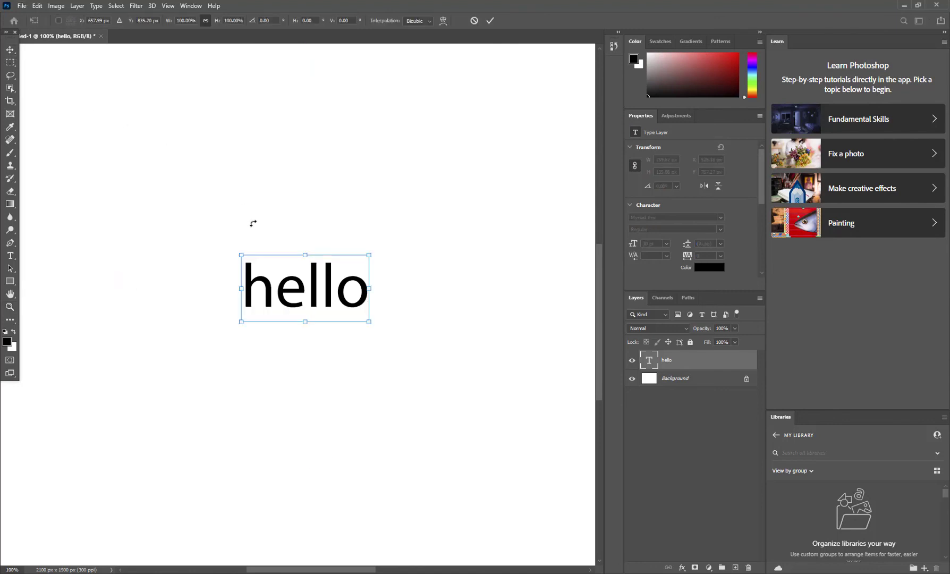
{"action": "left_click_drag", "start_coordinate": [174, 195], "coordinate": [44, 149]}
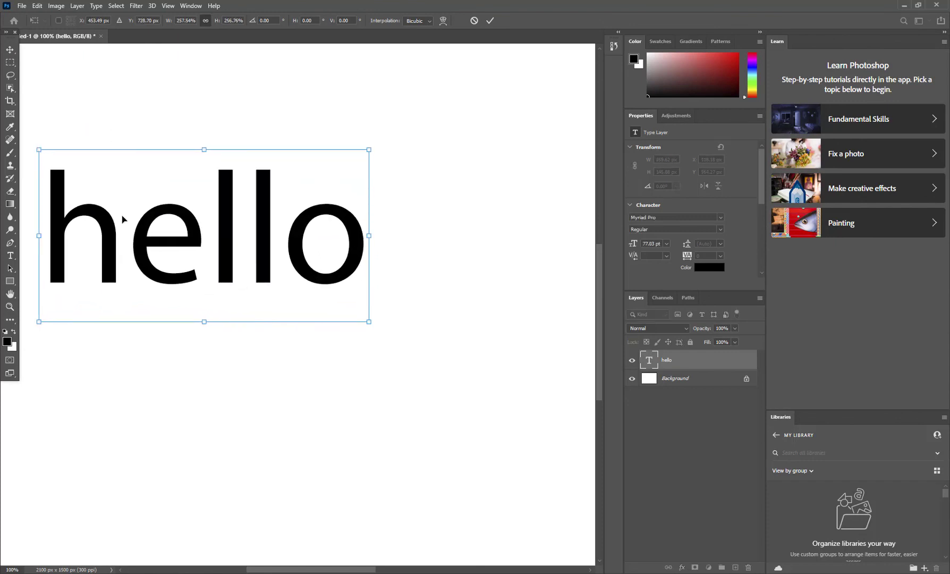
{"action": "left_click_drag", "start_coordinate": [122, 217], "coordinate": [259, 250]}
{"action": "key", "text": "Return"}
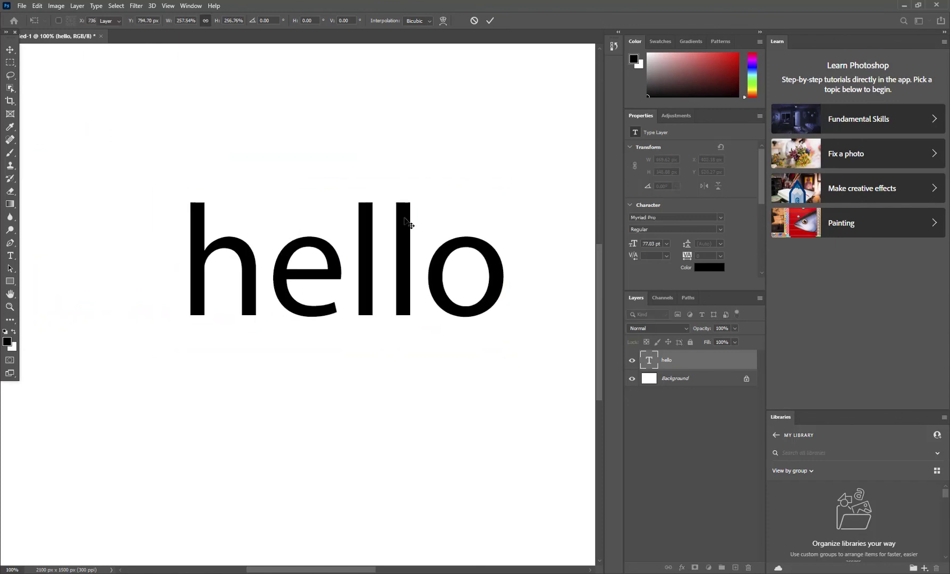